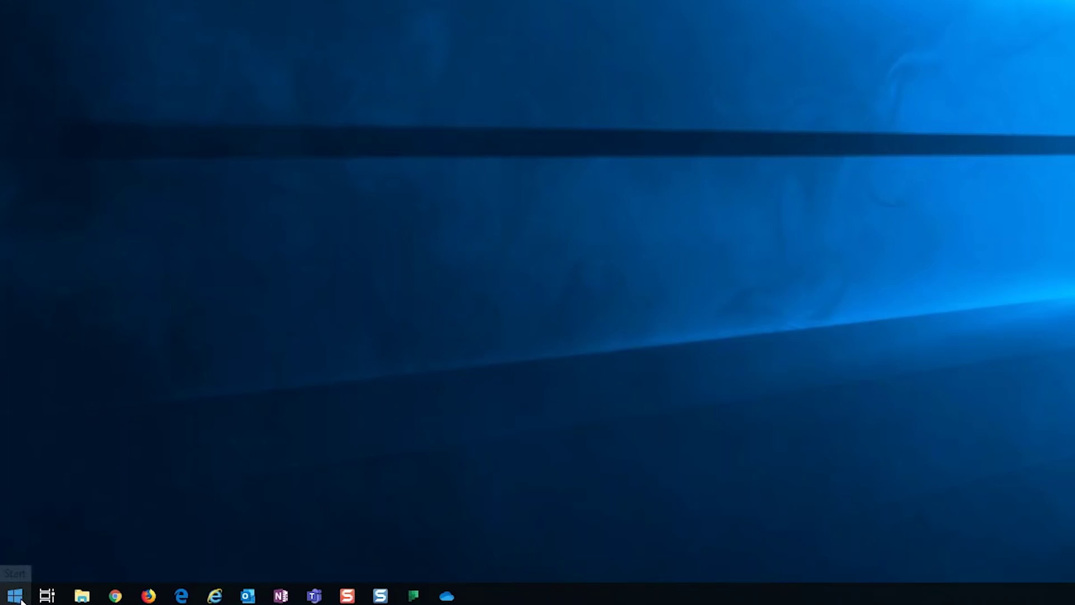
Launch Windows Settings from the Start menu.
click(15, 596)
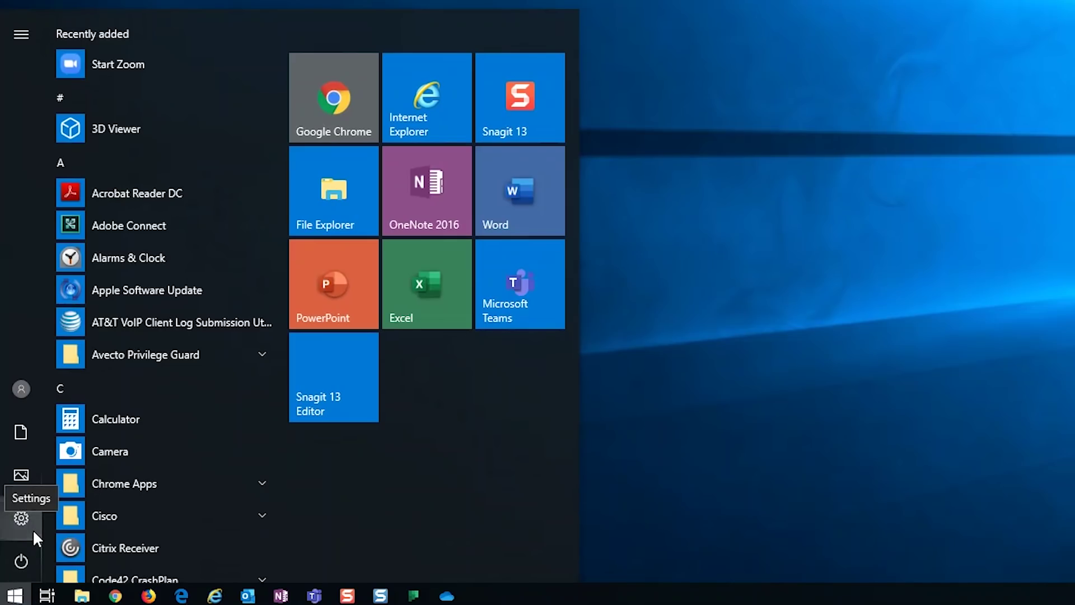
click(21, 518)
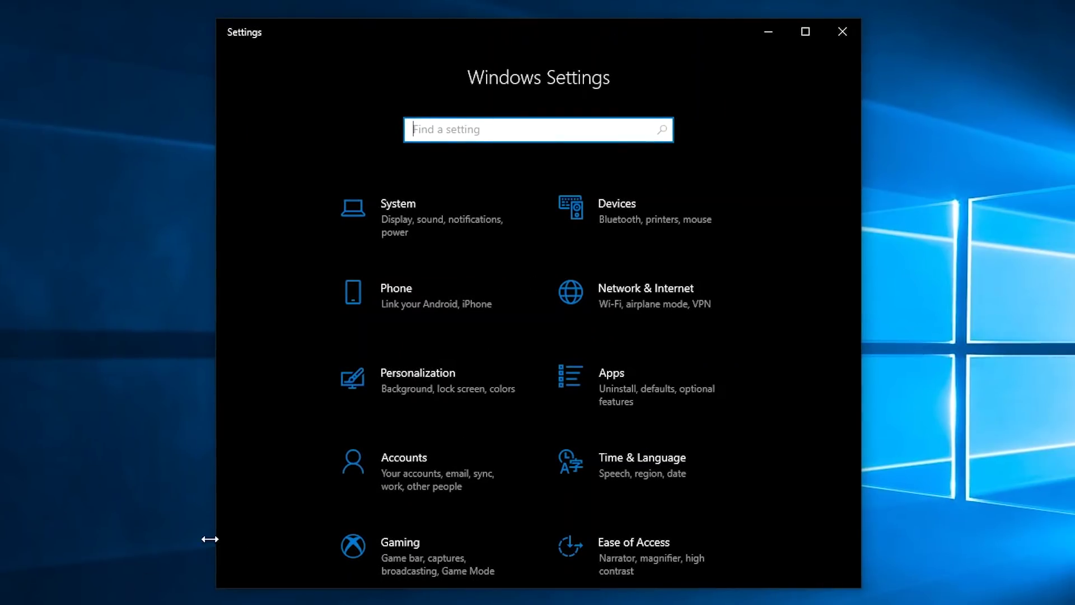
Under Devices > Bluetooth & other devices, start adding a Bluetooth or other device.
click(658, 233)
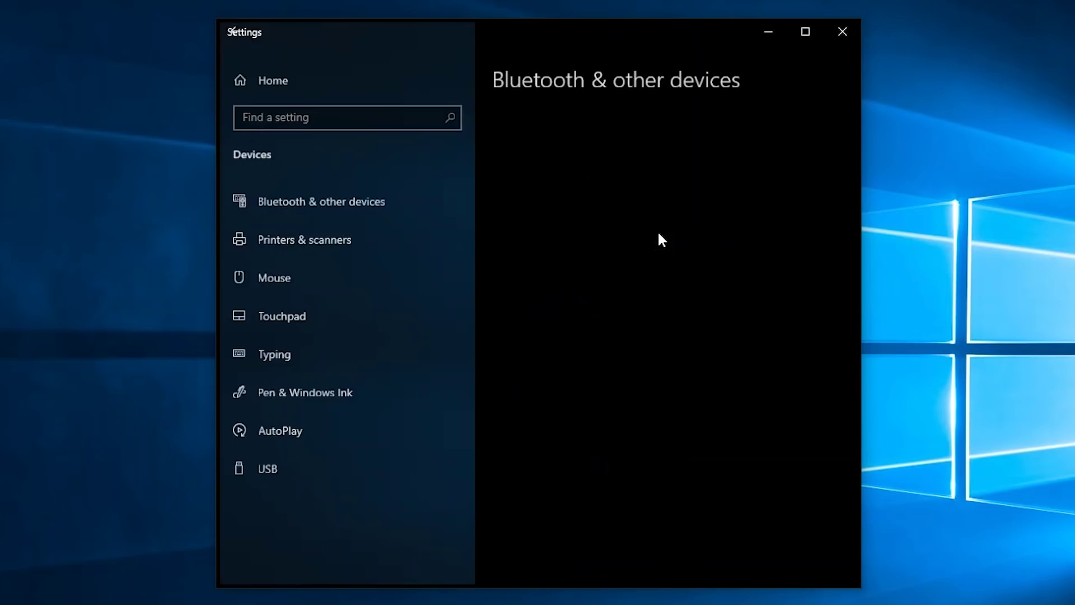
click(418, 202)
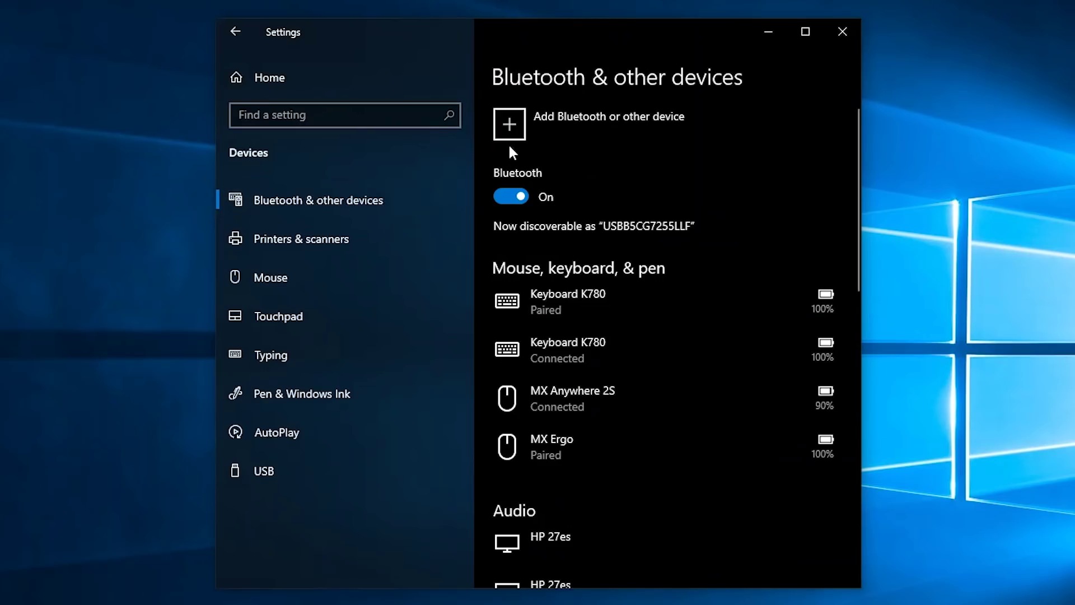
click(521, 135)
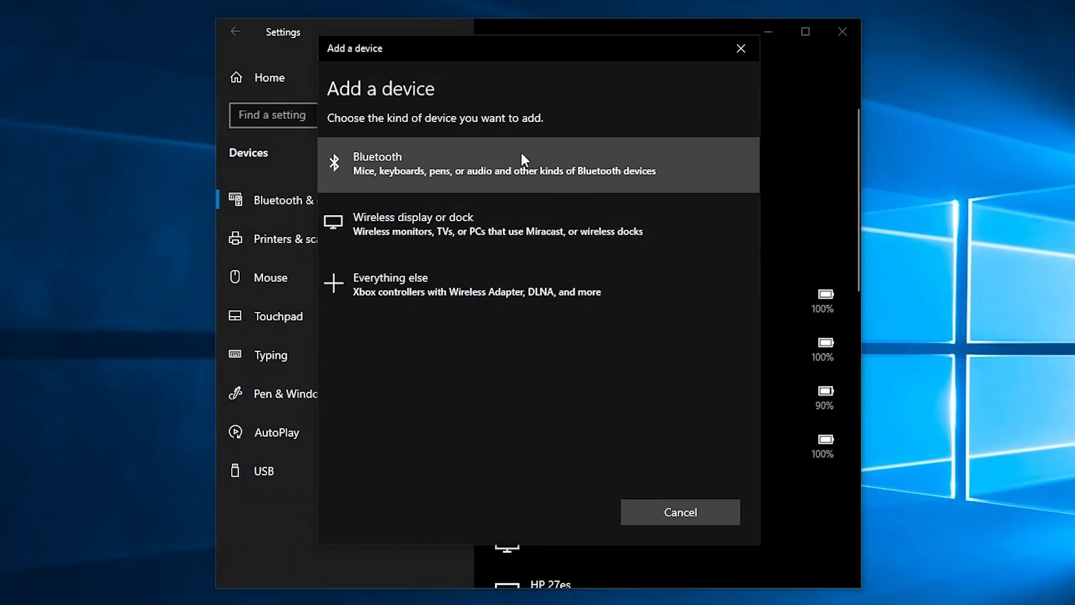
Choose Bluetooth as the device type and pair the V-MODA Crossfade 2 headphones.
click(520, 155)
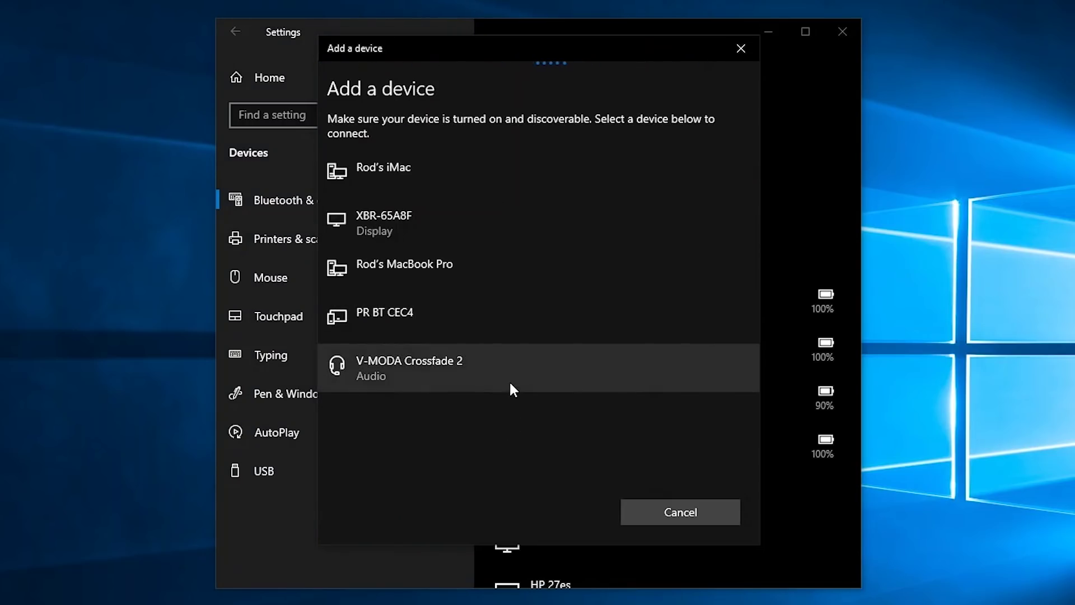
click(509, 380)
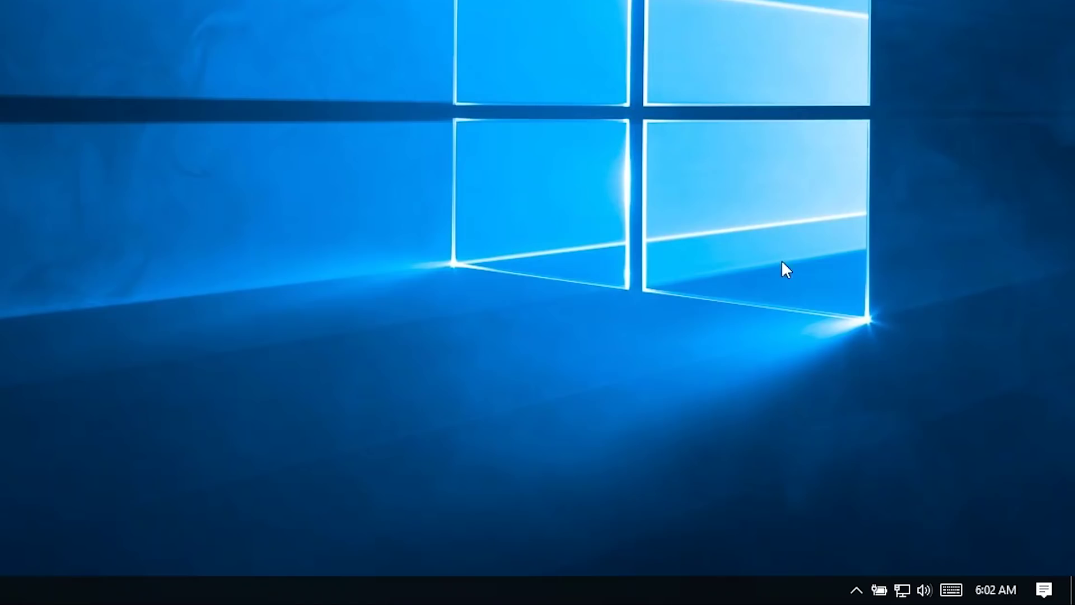
Bring up the taskbar volume flyout's playback device list showing Headphones (V-MODA Crossfade 2 Stereo).
click(925, 591)
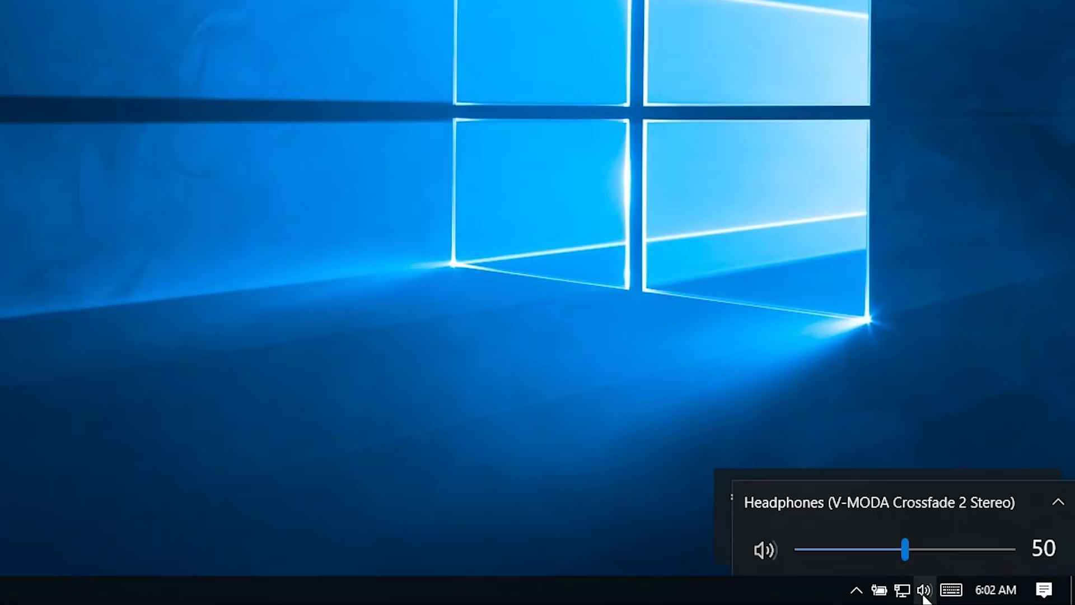
click(1058, 502)
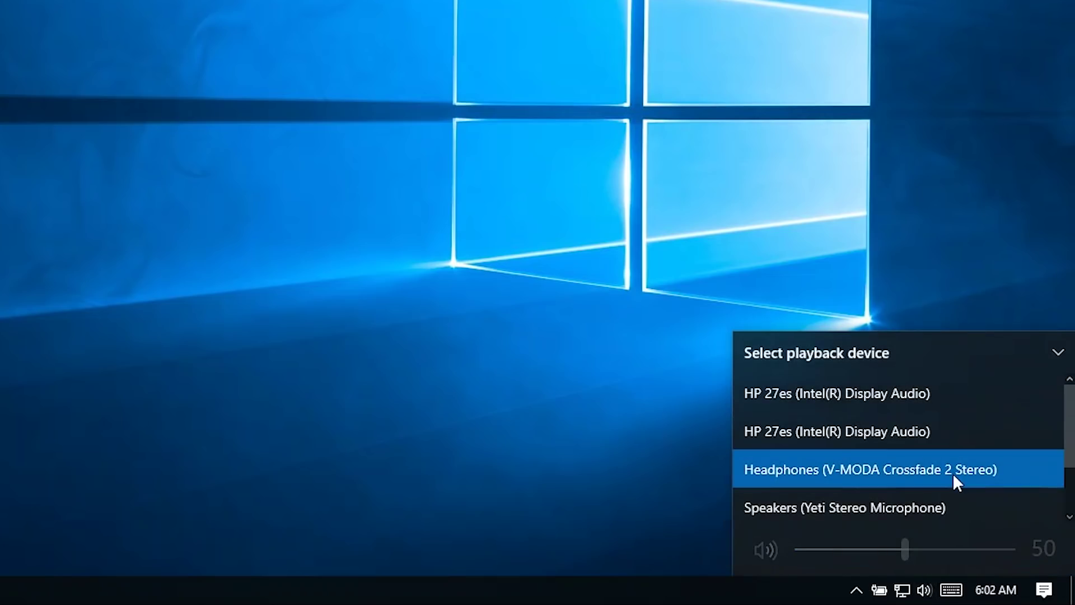